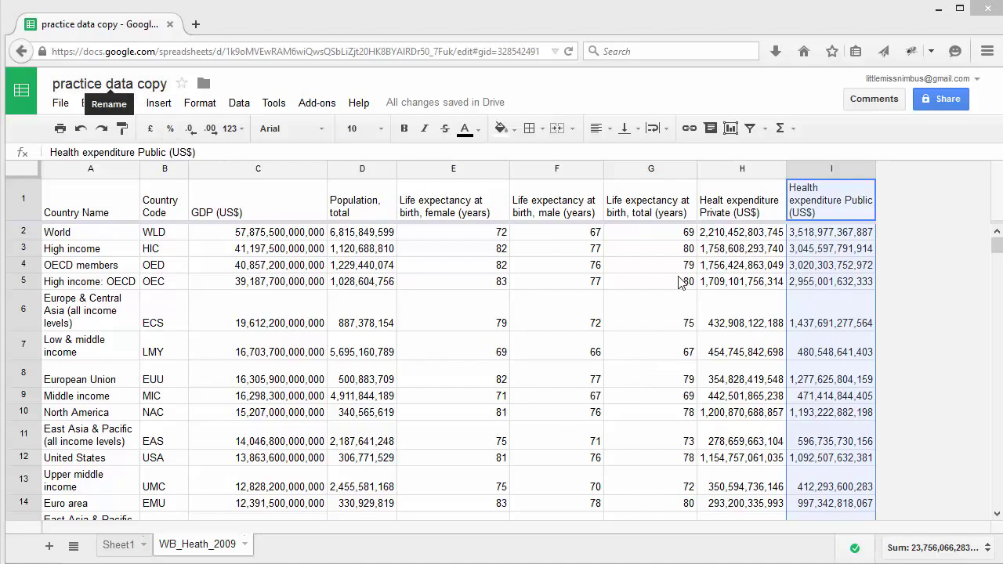
- Check the Health expenditure Private and Public headers and open the options menu for column I
left_click(734, 213)
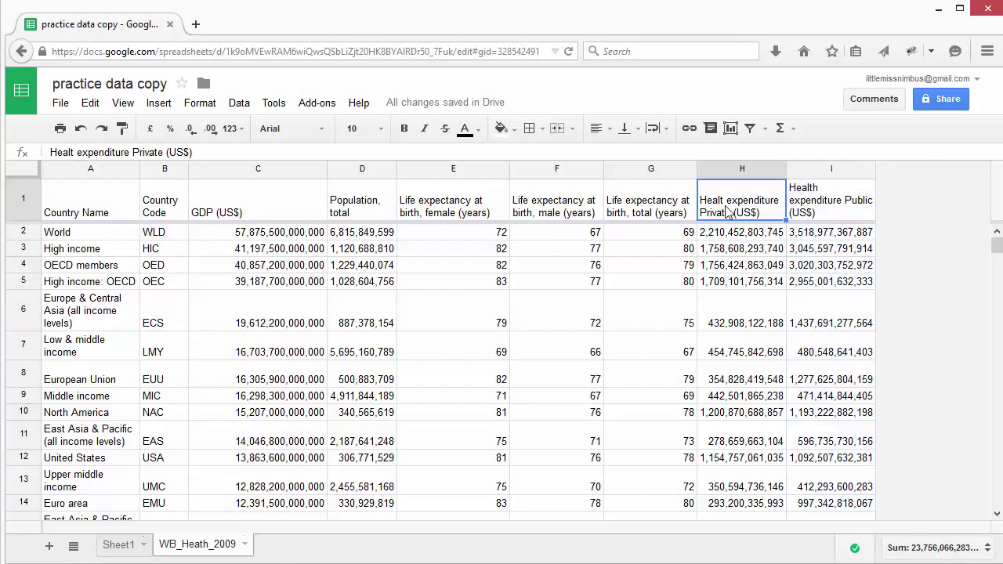
left_click(831, 206)
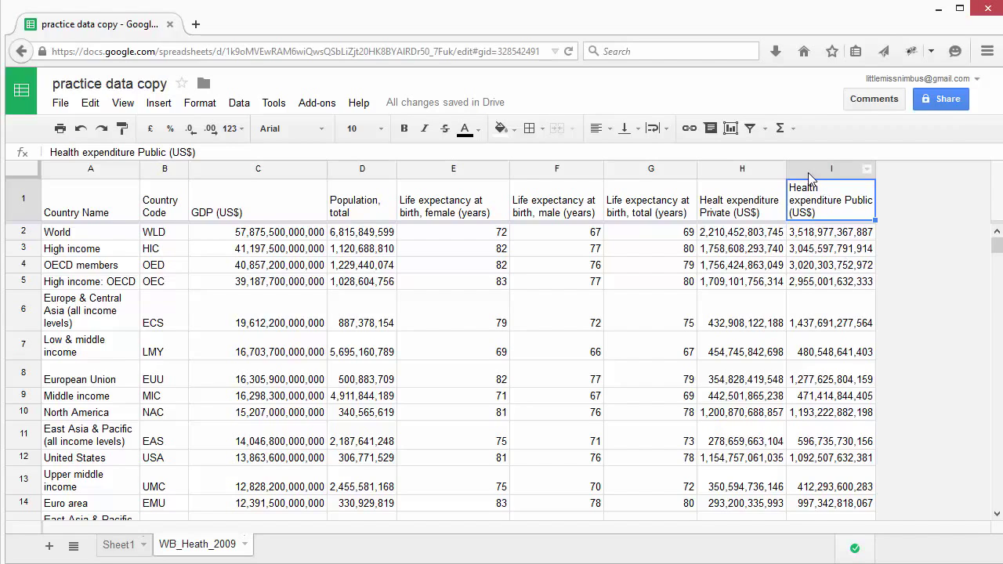
left_click(868, 173)
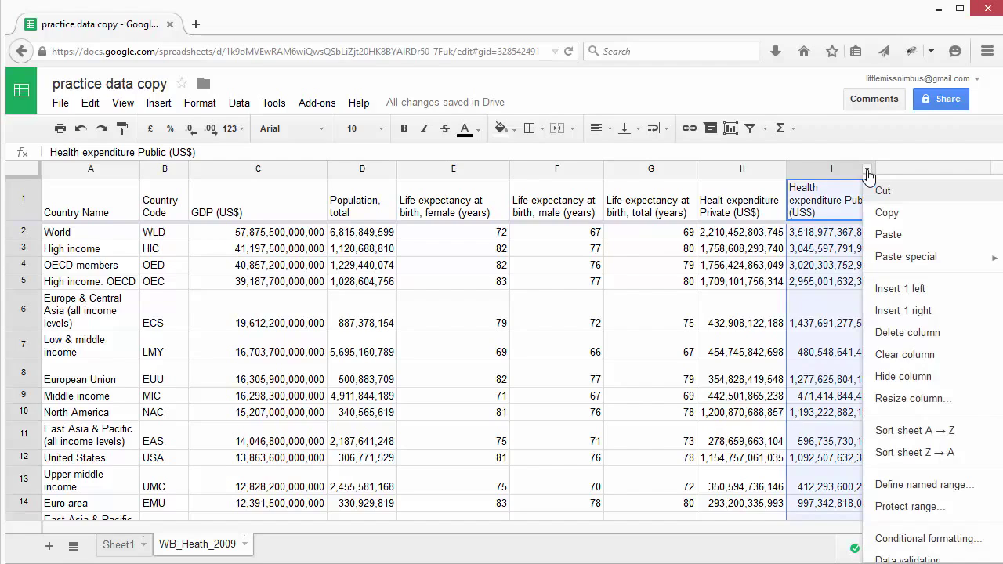
- Insert a column right of column I and give it the header 'Health Expenditure Total'
left_click(889, 312)
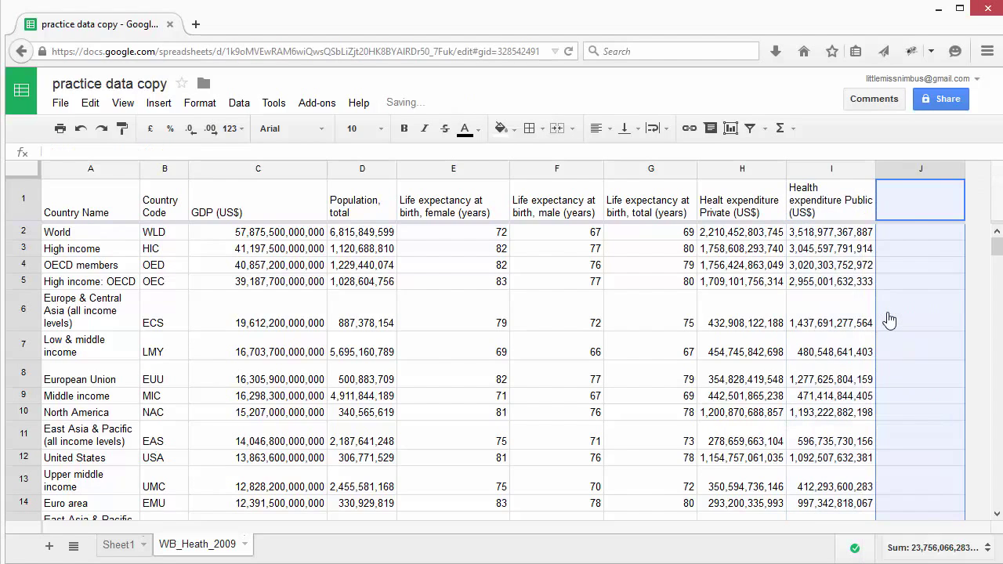
double_click(906, 210)
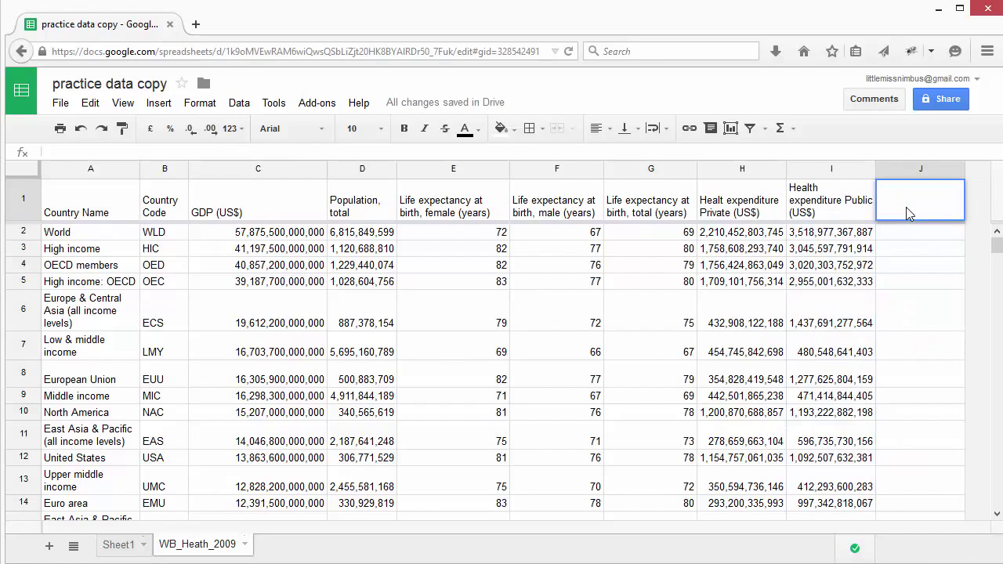
type("Health ")
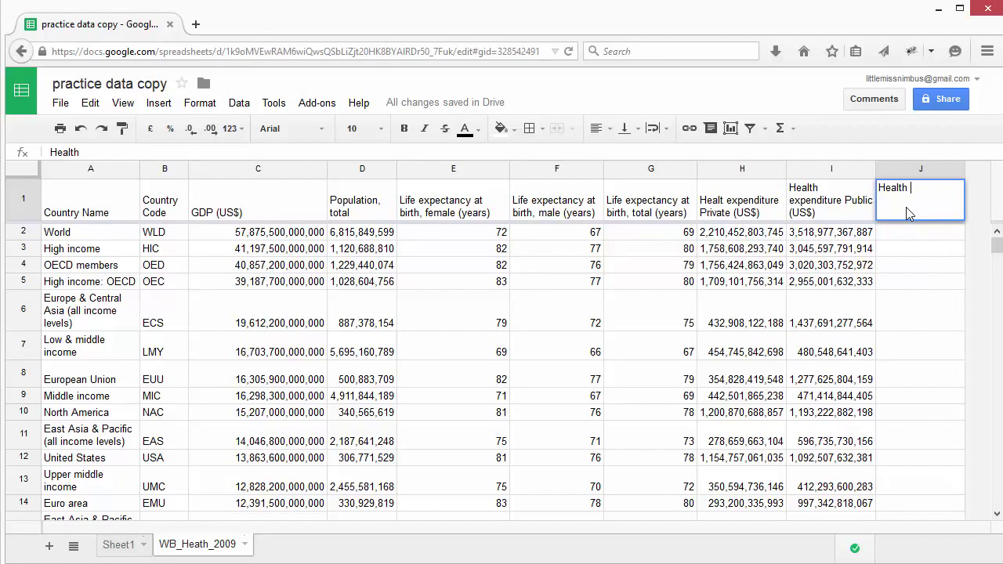
type("Expenditur")
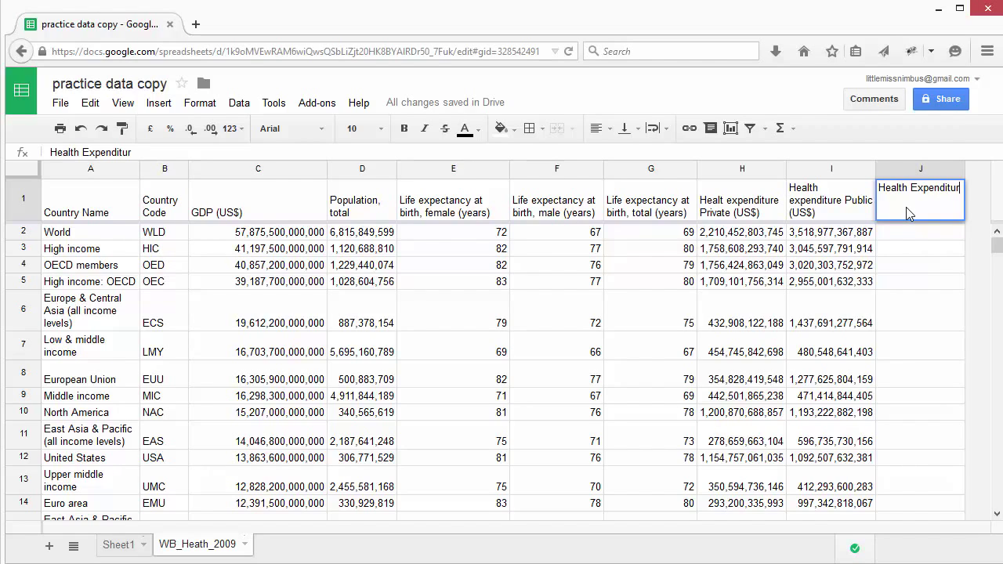
type("e Total")
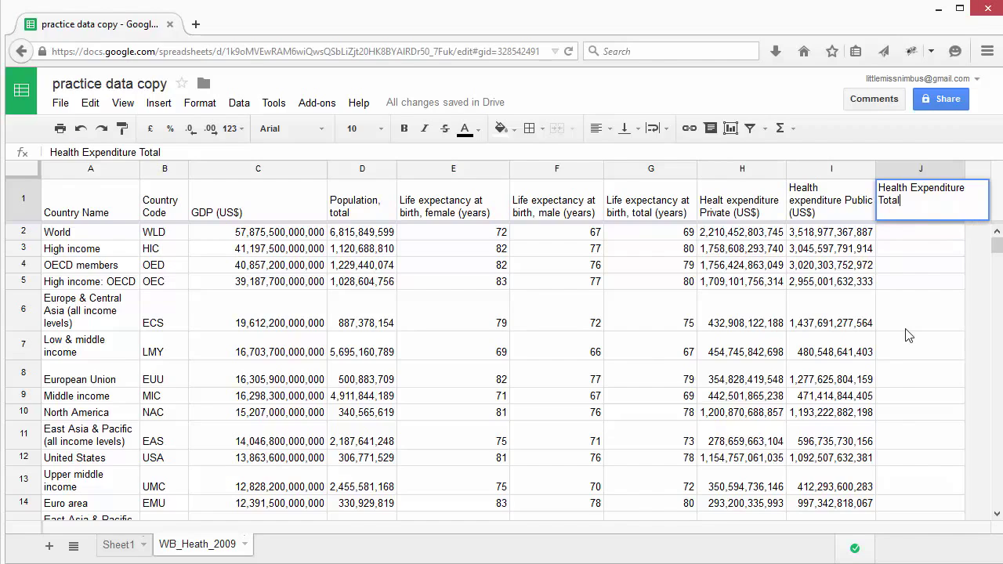
left_click(906, 328)
- Enter =H2+I2 in J2 so the World total reads 5,729,430,171,632
left_click(902, 233)
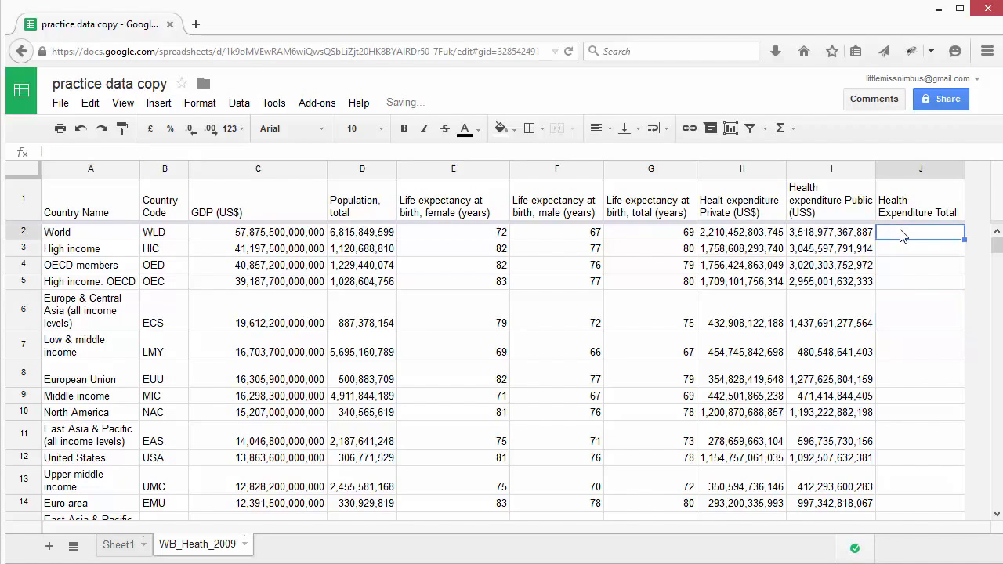
double_click(902, 234)
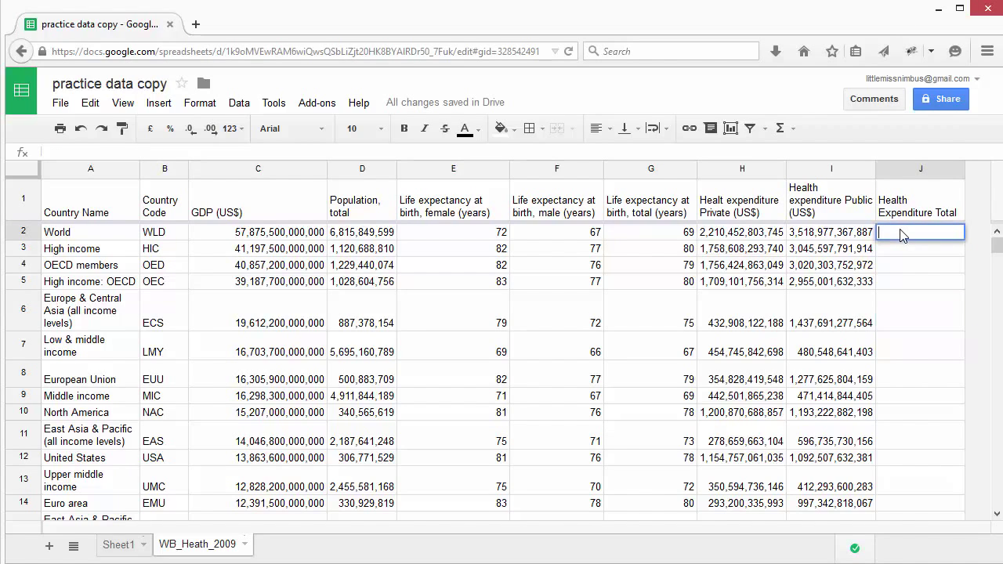
type("=")
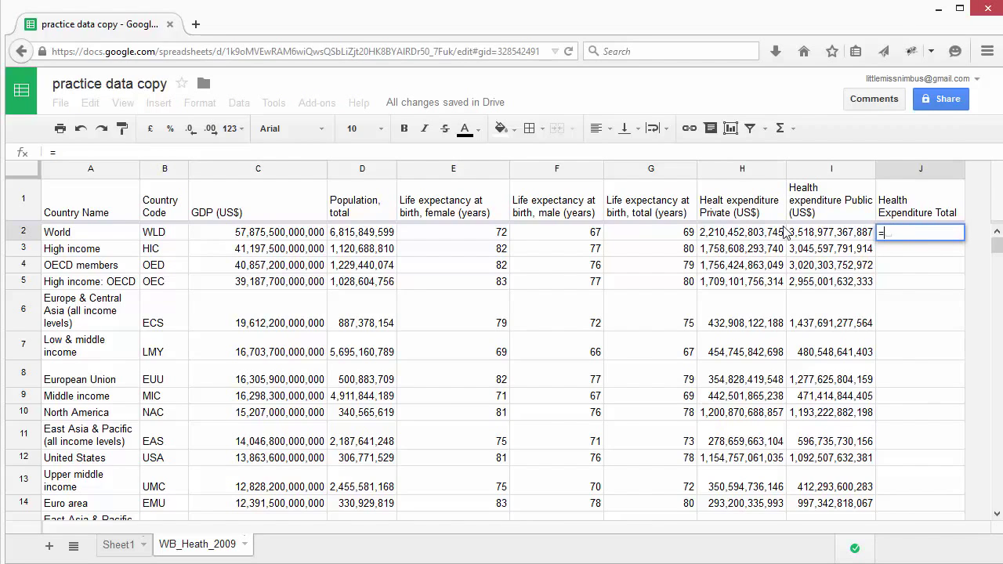
left_click(751, 236)
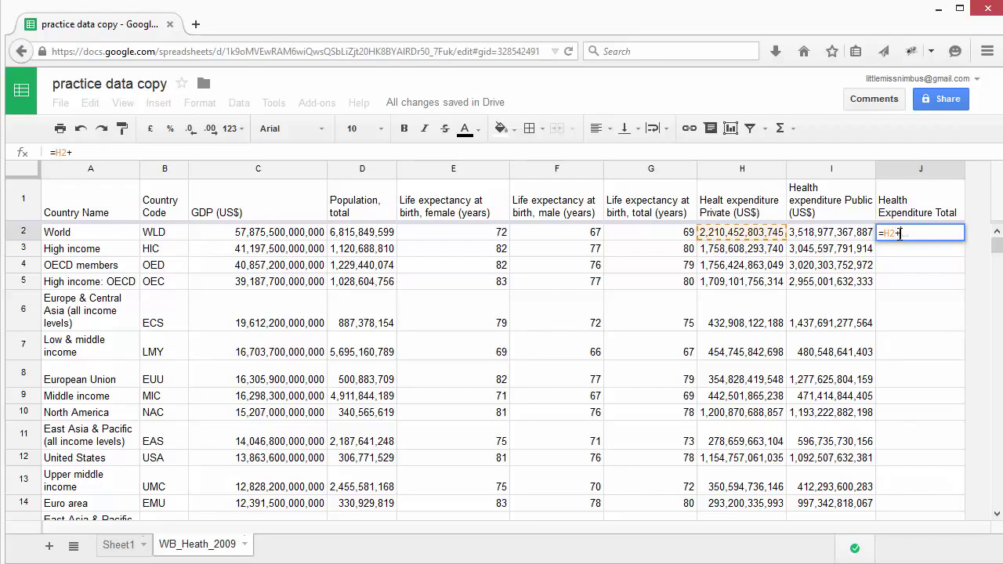
type("+")
left_click(822, 239)
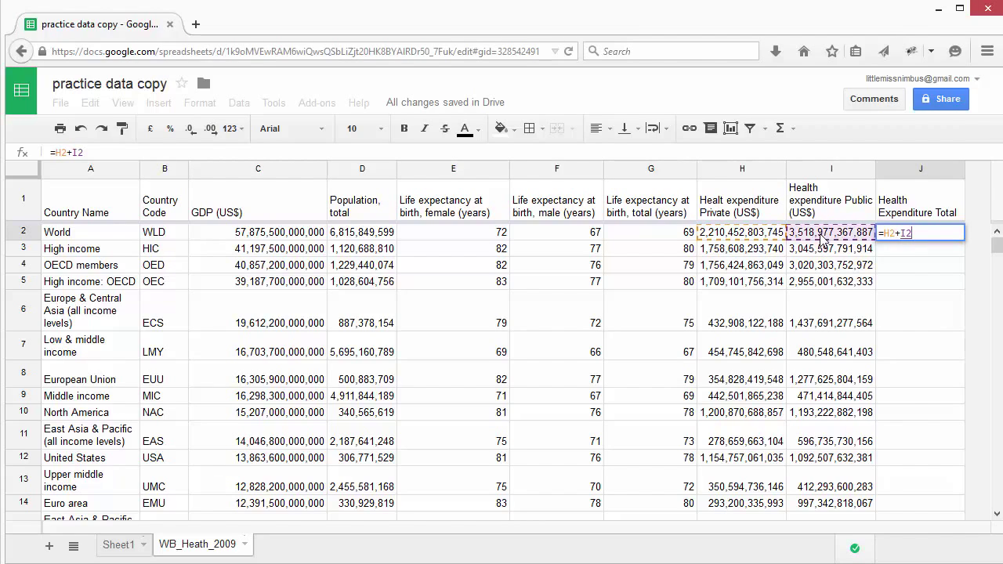
key("Return")
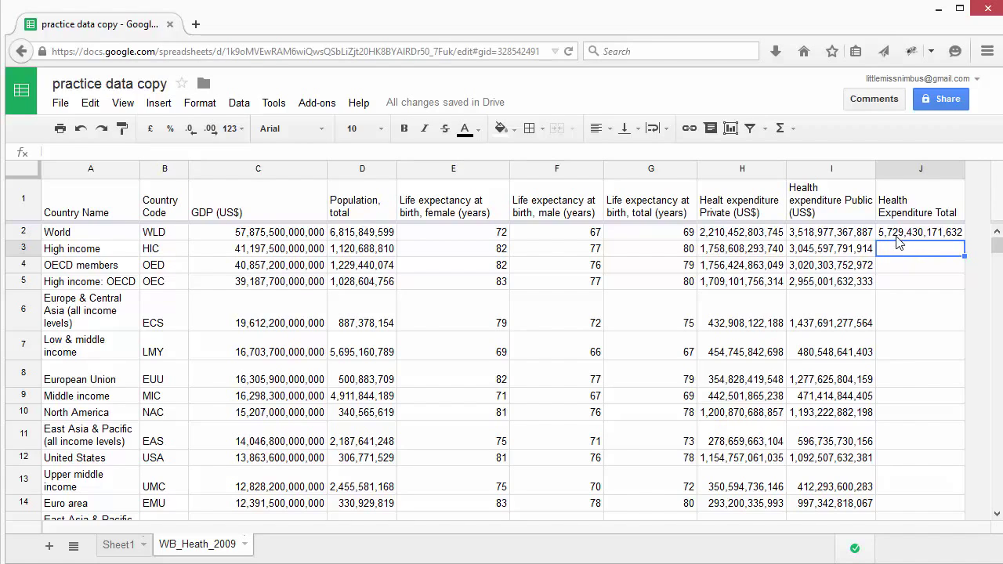
left_click(896, 236)
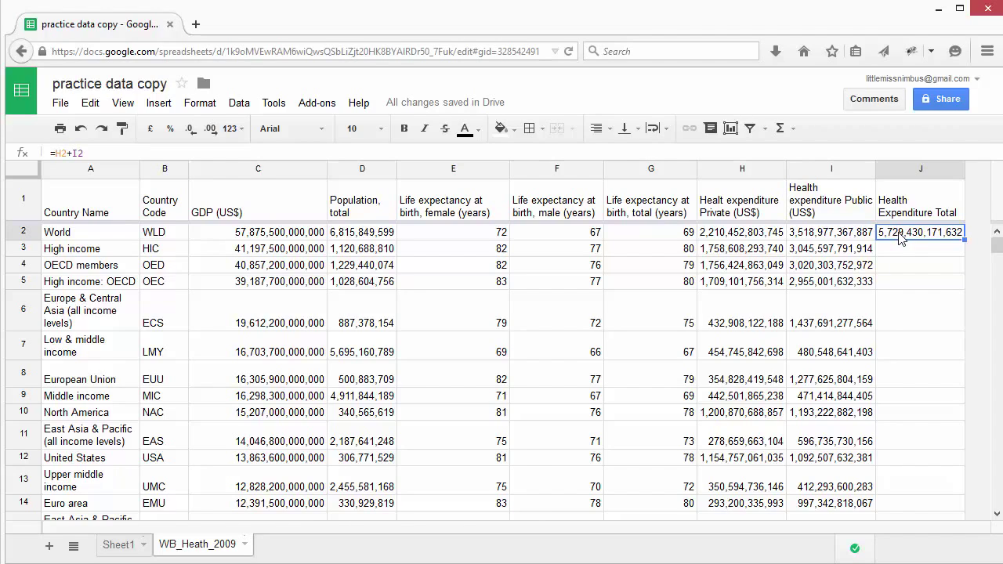
- Copy J2's formula into J3, giving =H3+I3 for High income
key("ctrl+c")
left_click(902, 253)
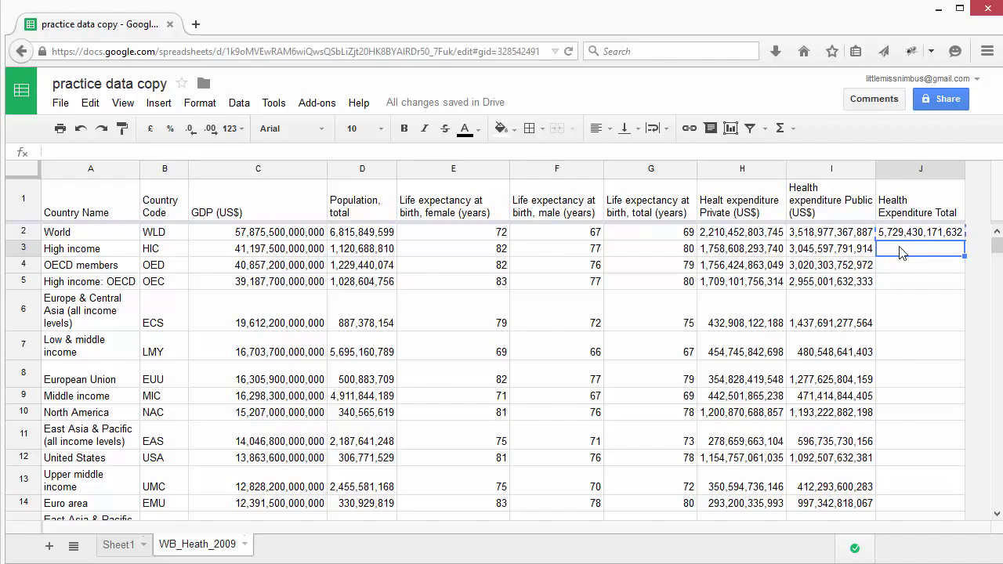
key("ctrl+v")
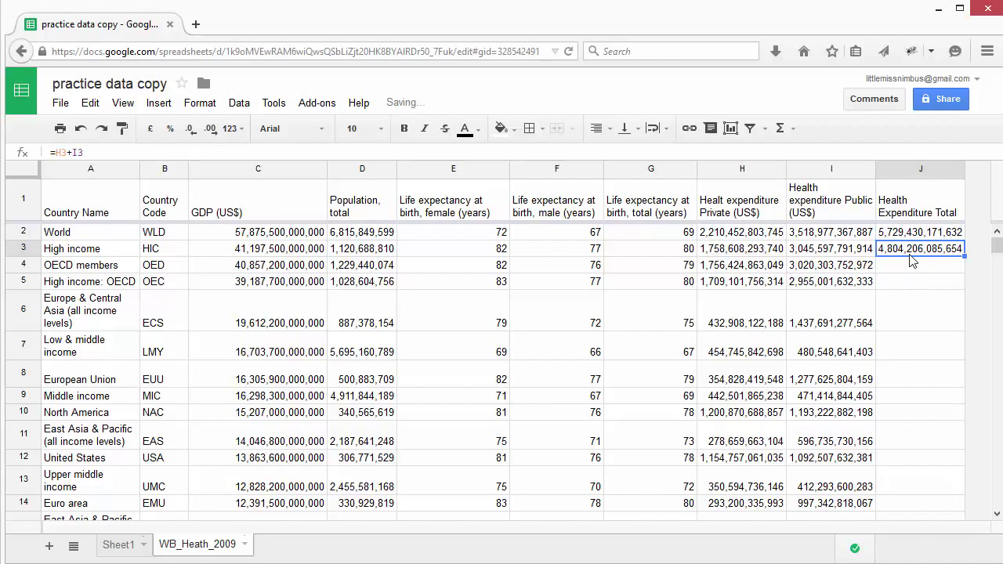
double_click(911, 255)
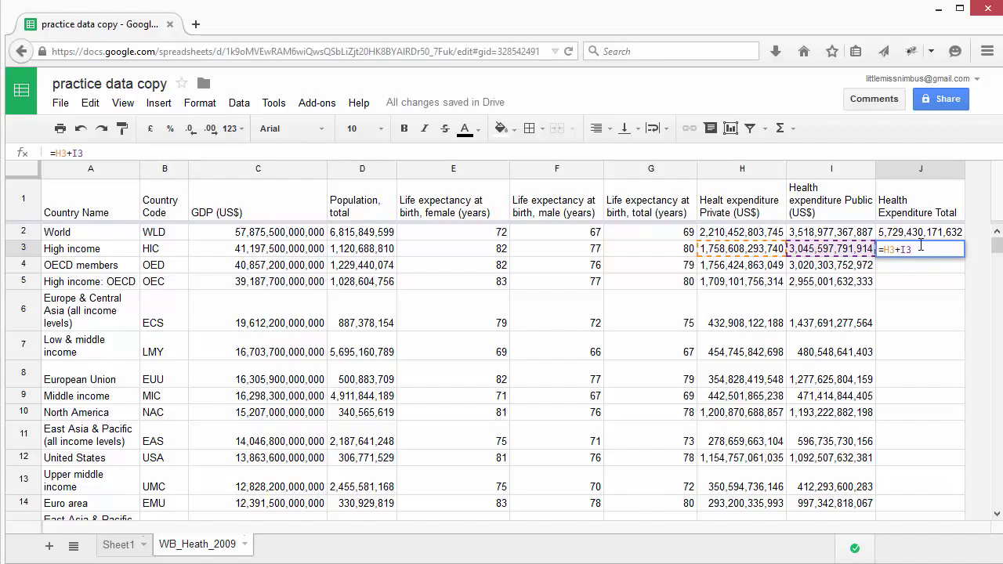
- Fill the total formula from J3 down to J11, ending at 875,395,393,259 for East Asia & Pacific
left_click(930, 281)
left_click(925, 255)
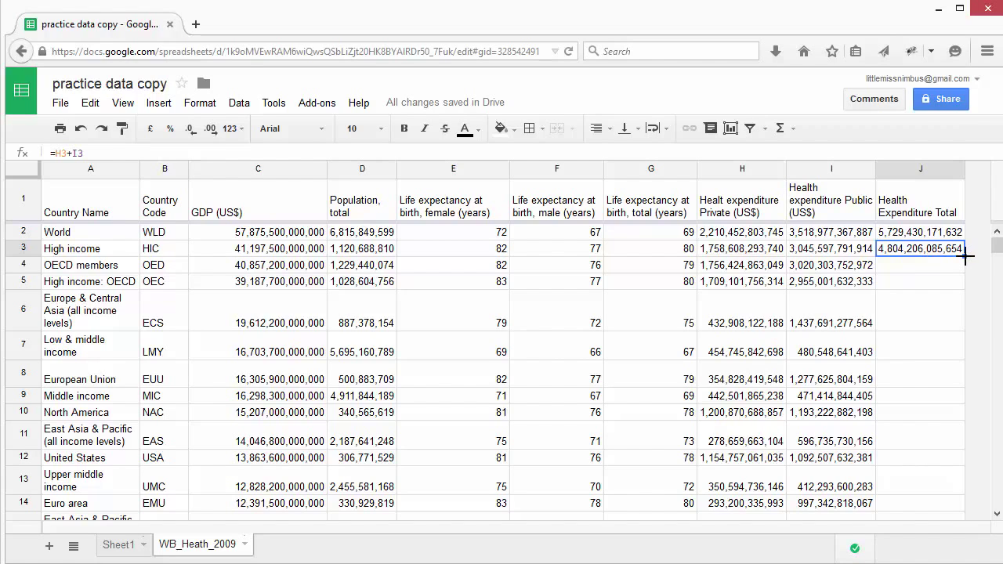
left_click_drag(966, 255, 940, 438)
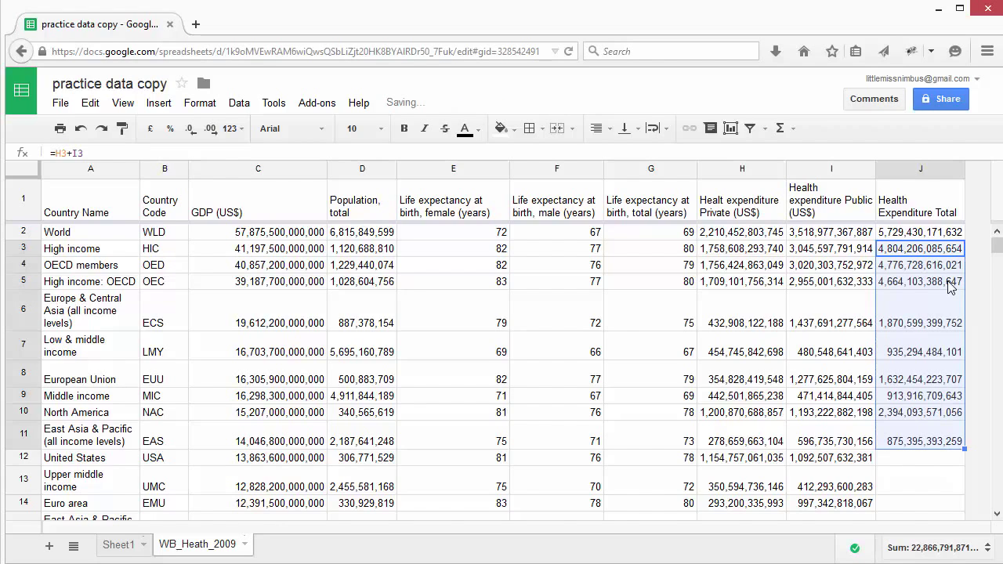
left_click(950, 287)
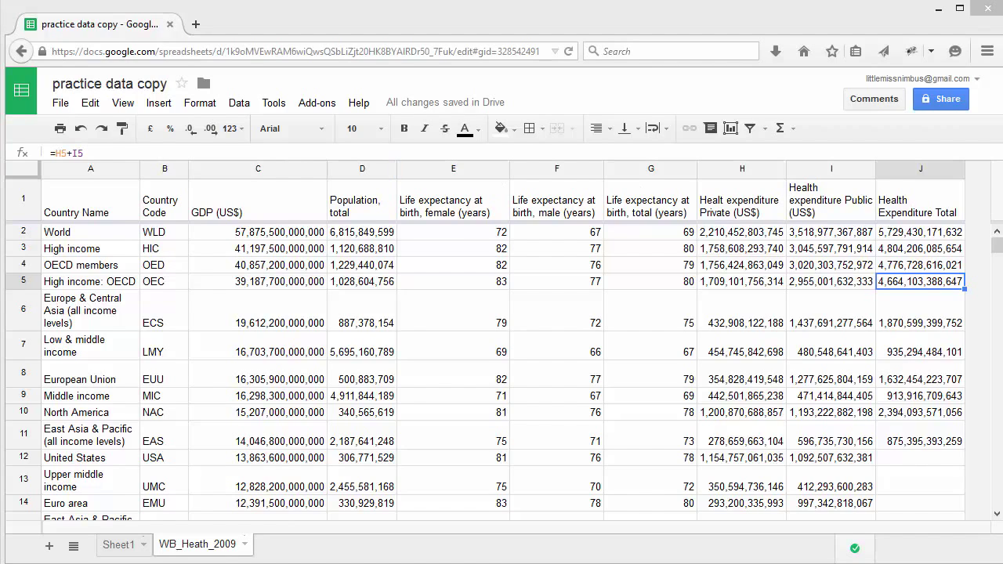
left_click(903, 233)
- Change J2's formula to =H2-I2, making the World value -1,308,524,564,143
double_click(903, 233)
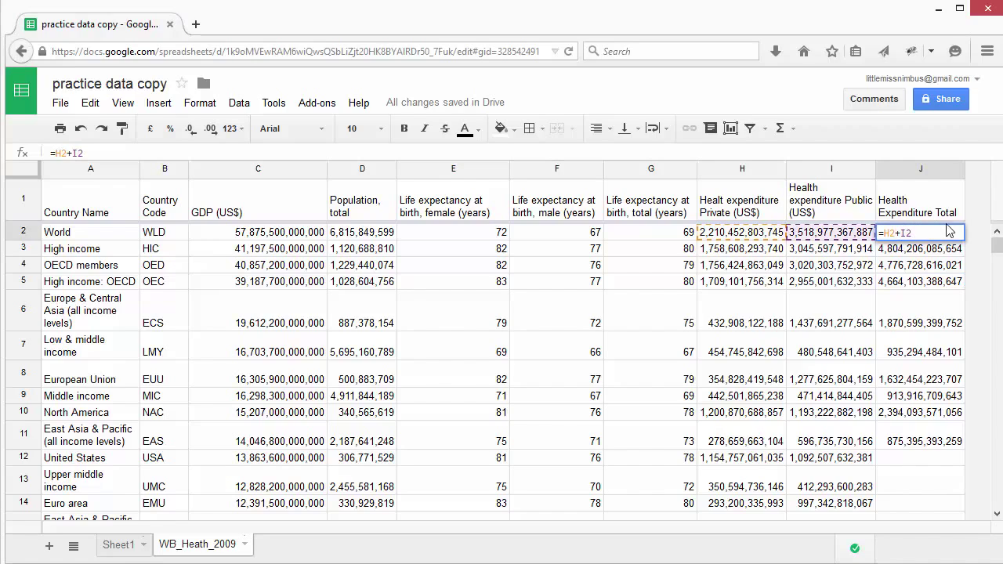
key("Left")
key("Left")
key("BackSpace")
type("-")
left_click(937, 283)
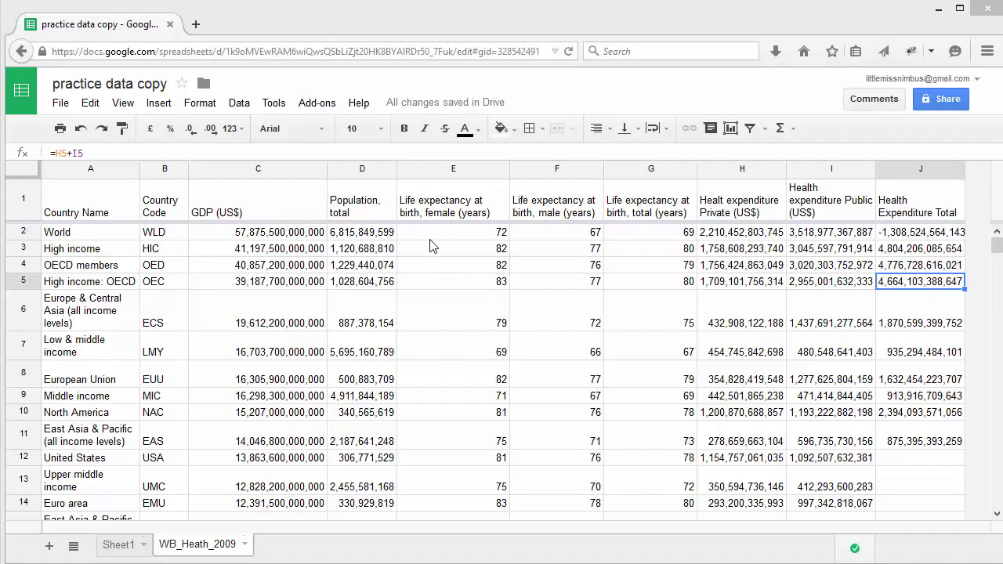
left_click(268, 238)
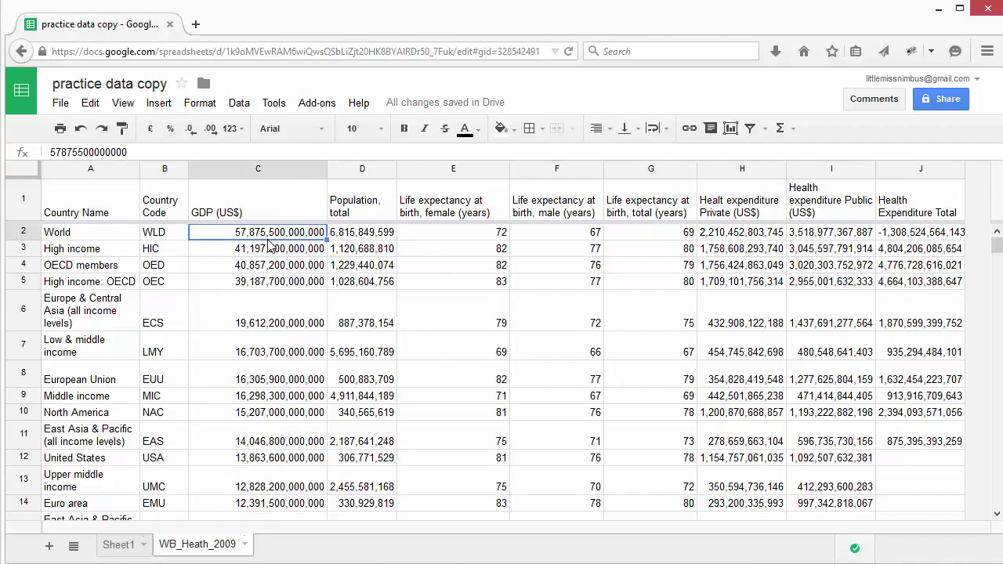
left_click(353, 239)
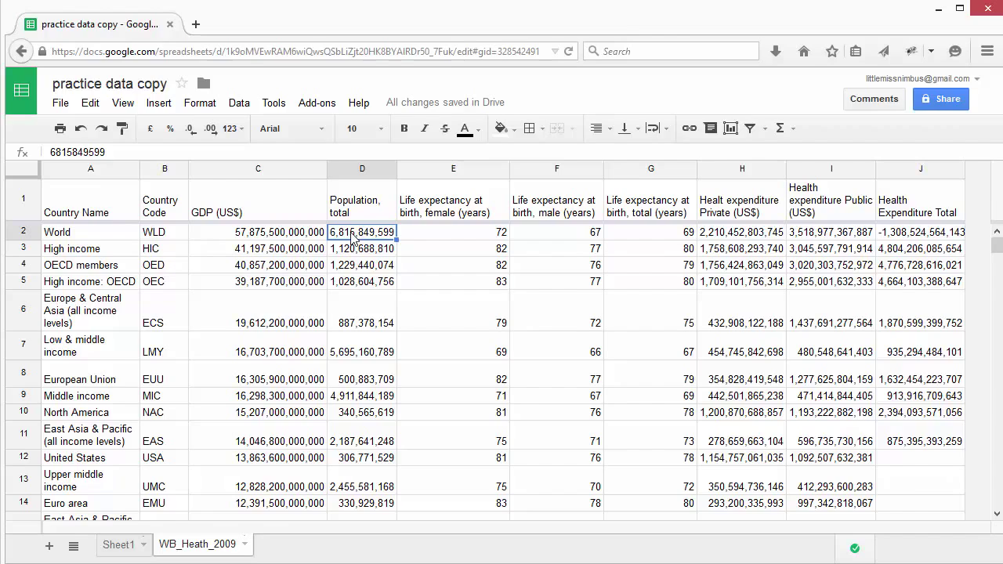
left_click(953, 172)
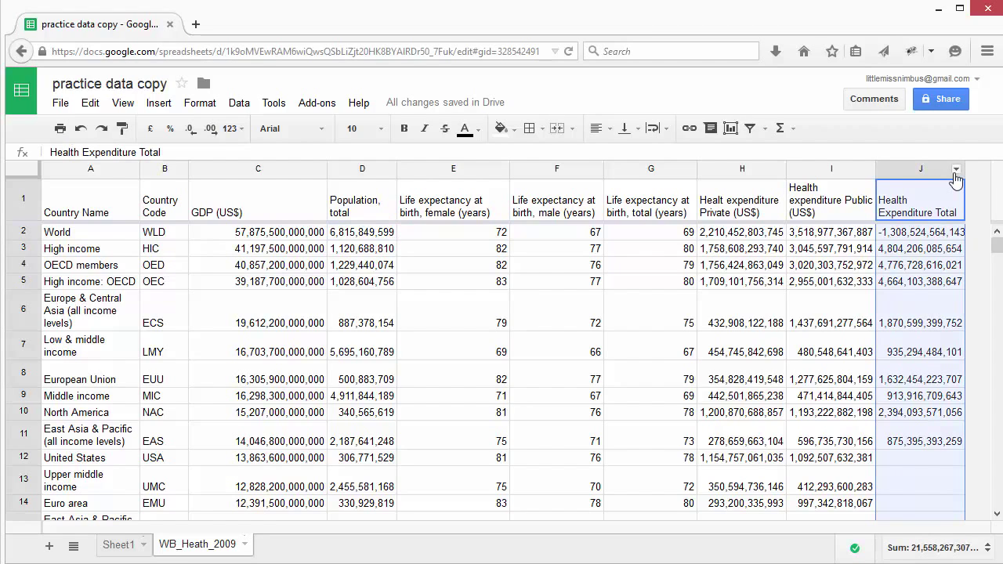
- Insert column K right of column J and give it the header 'GDP per Capita'
left_click(956, 172)
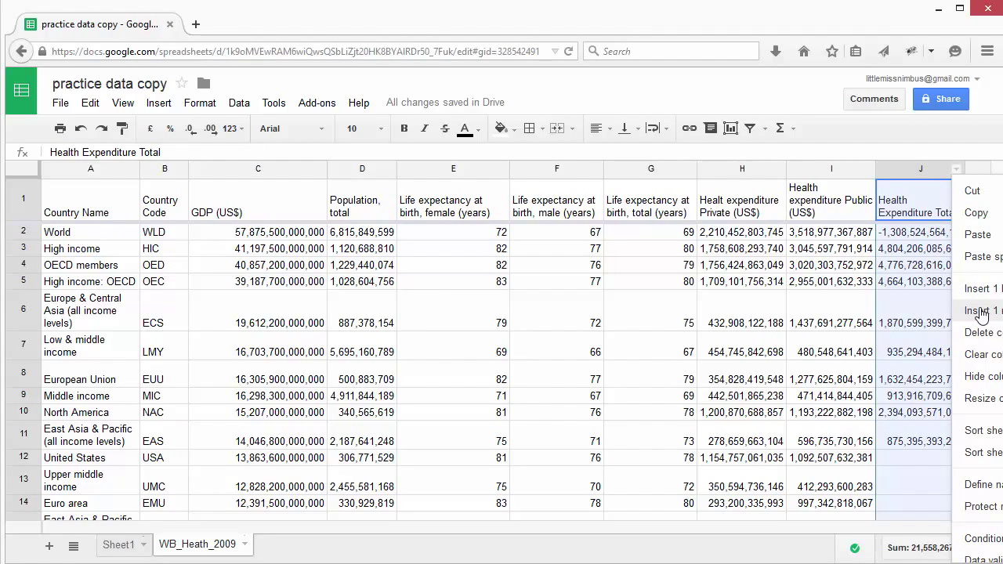
left_click(982, 312)
double_click(923, 197)
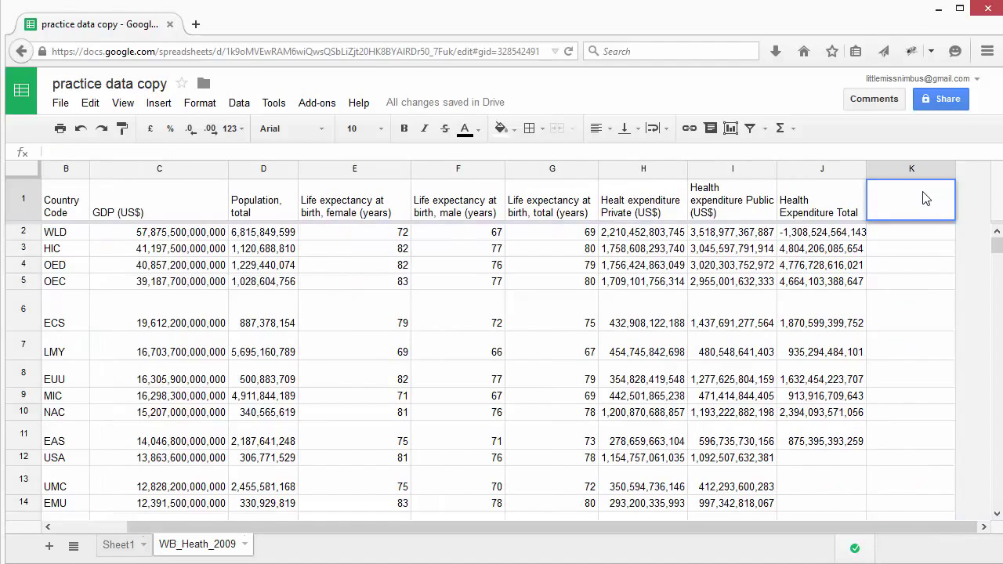
type("GDP per Capita")
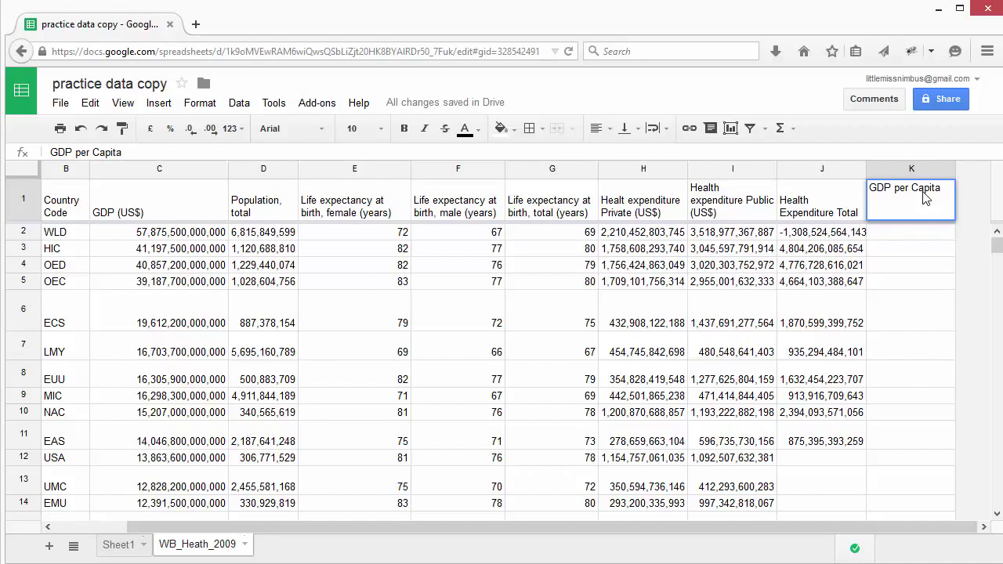
left_click(916, 281)
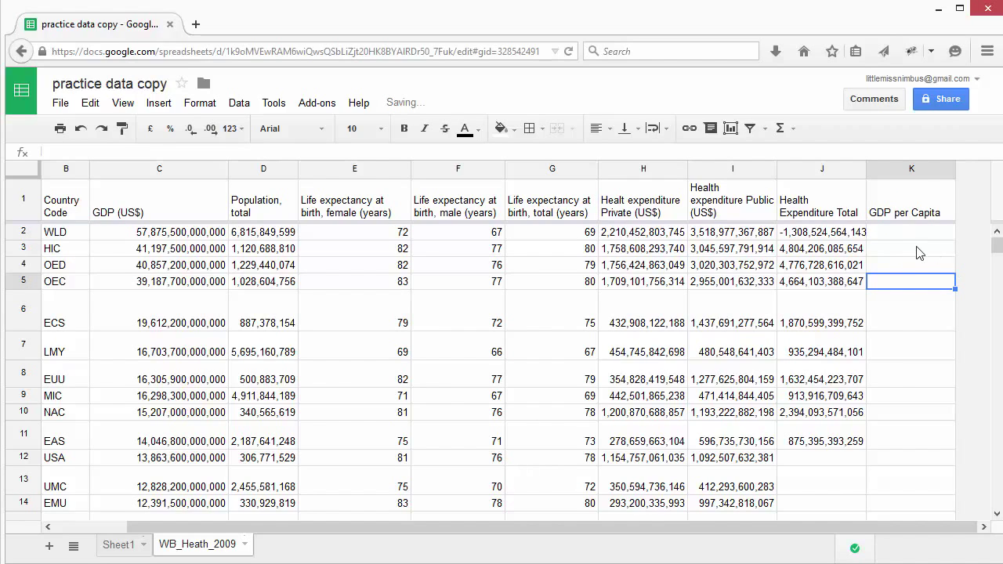
left_click(882, 238)
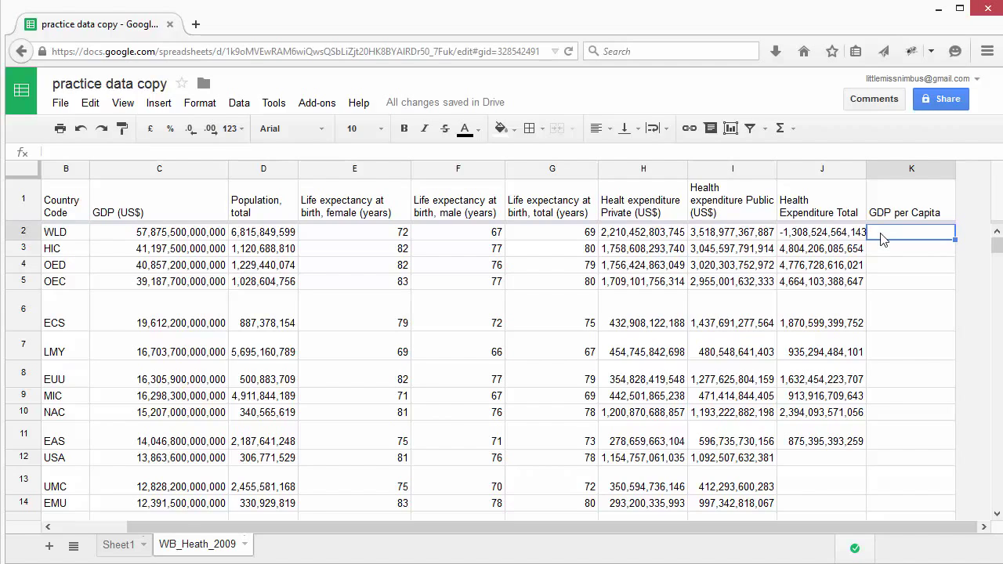
- Enter =C2/D2 in K2, giving World's GDP per capita of 8,491
double_click(885, 238)
type("=")
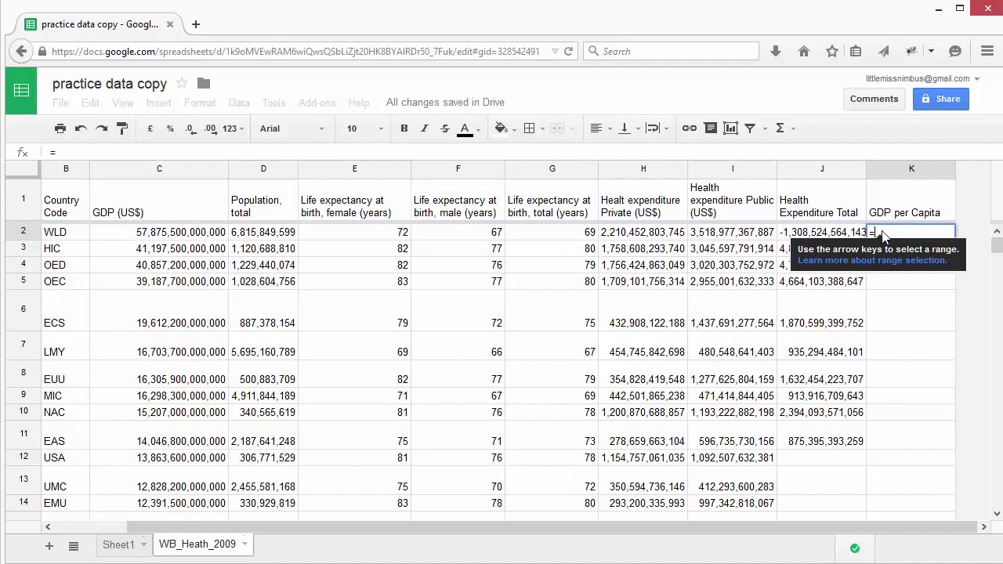
left_click(191, 239)
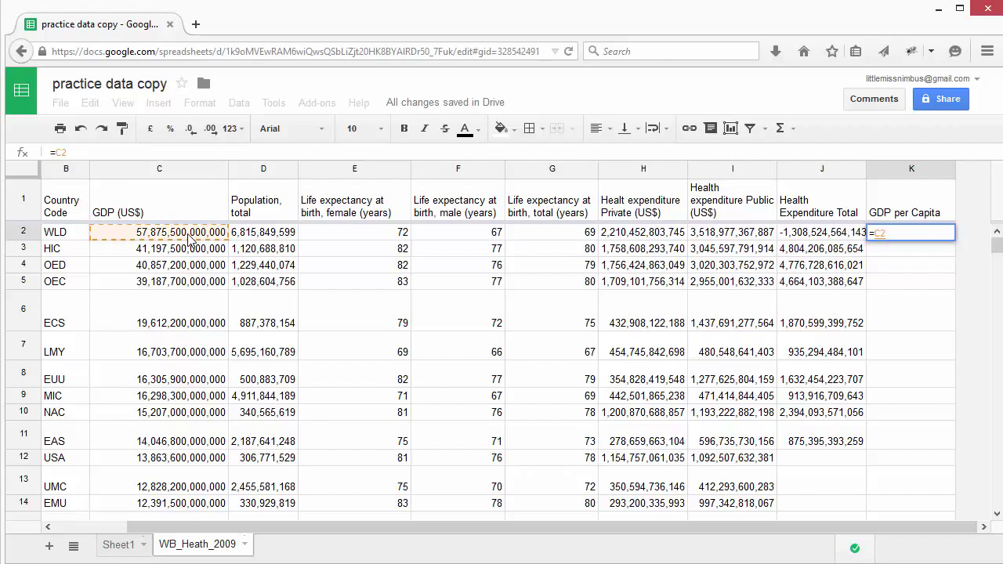
type("/")
left_click(269, 237)
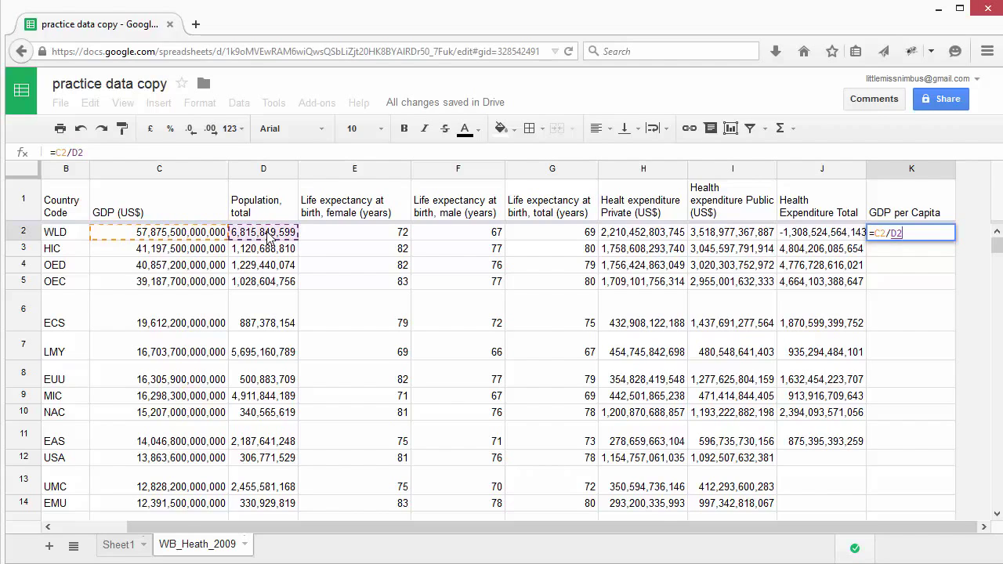
key("Return")
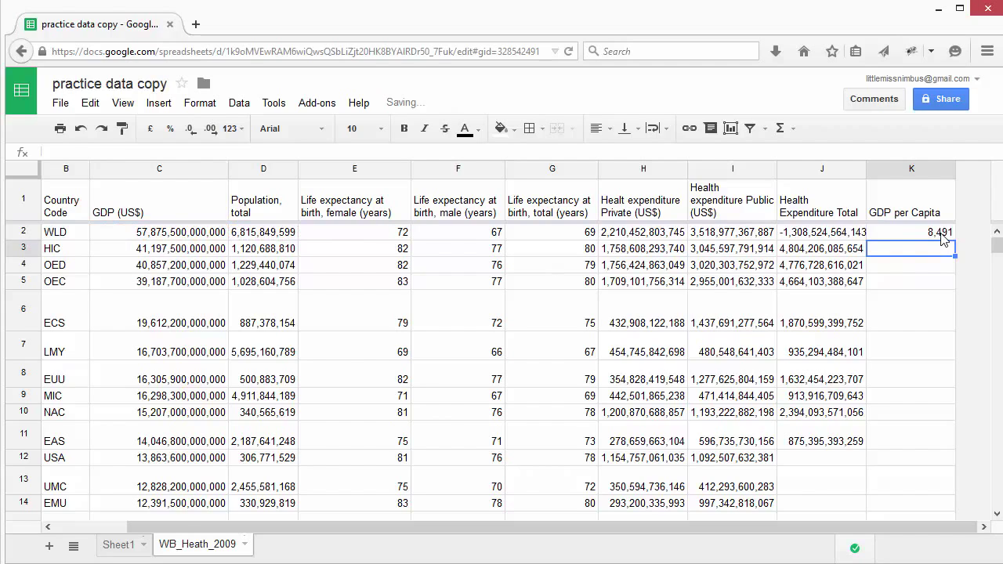
left_click(942, 234)
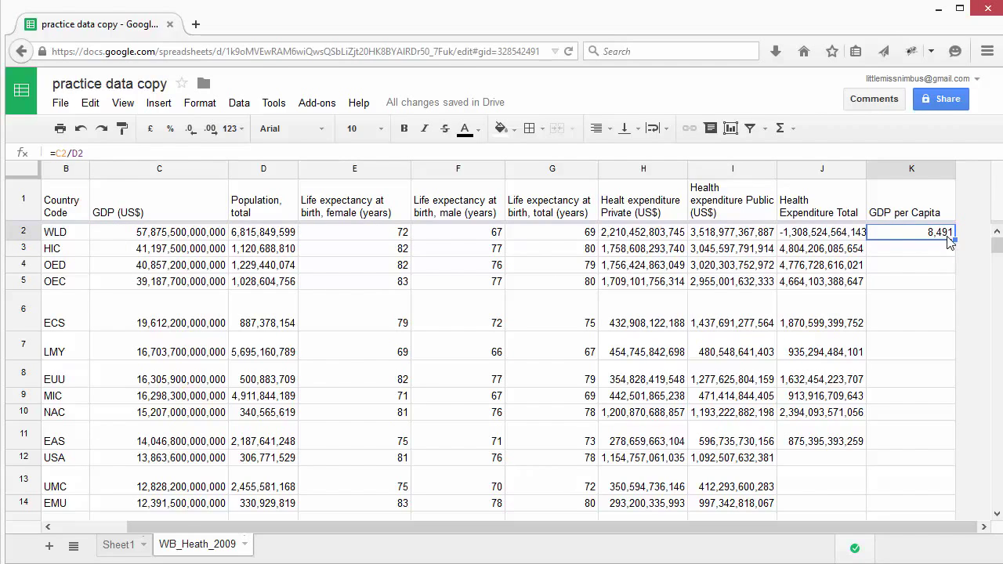
- Fill =C2/D2 down column K for all country rows, e.g. High income 36,761 and USA 45,192
left_click_drag(954, 242, 902, 428)
scroll(902, 428, "up", 12)
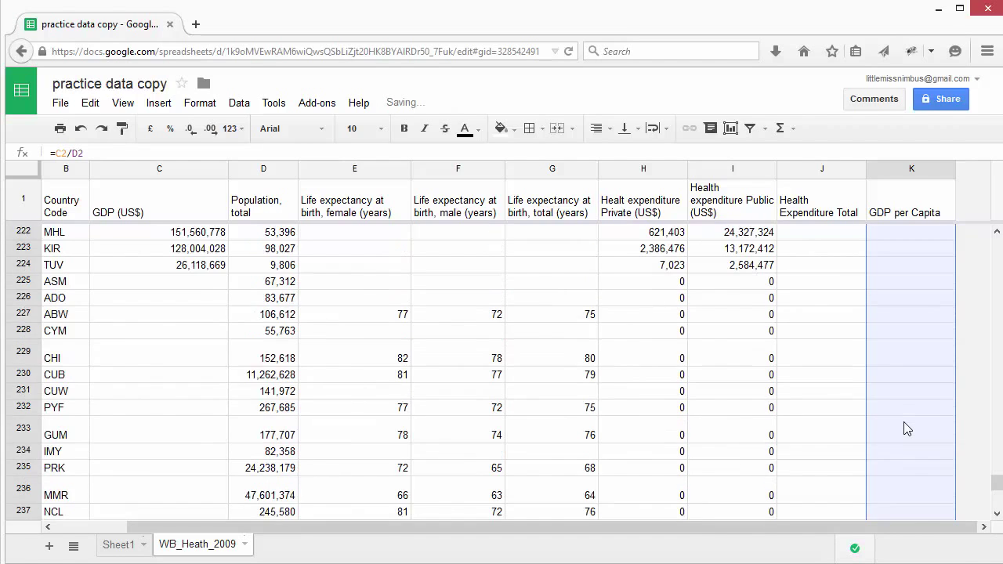
scroll(907, 421, "up", 15)
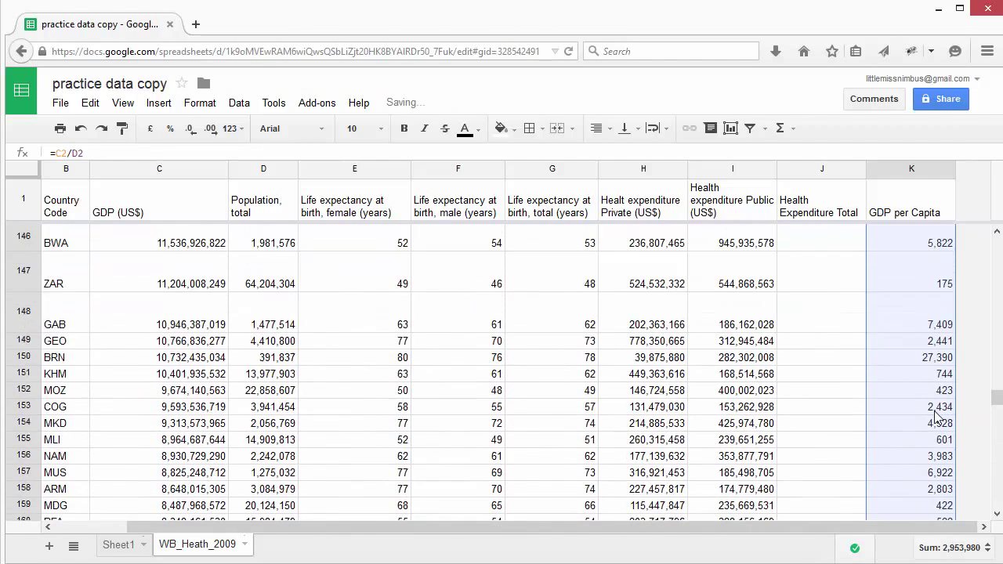
scroll(935, 407, "up", 20)
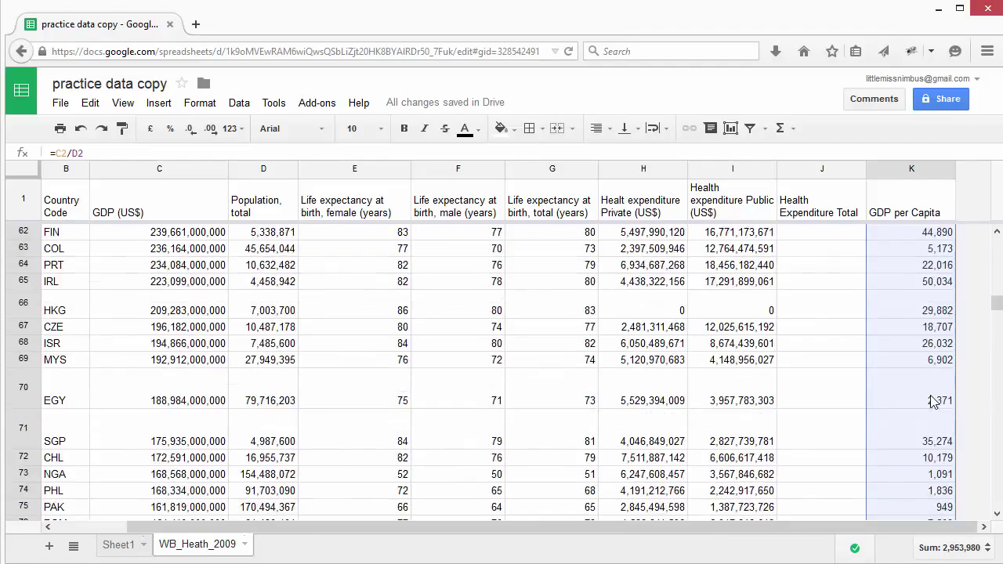
scroll(933, 401, "up", 15)
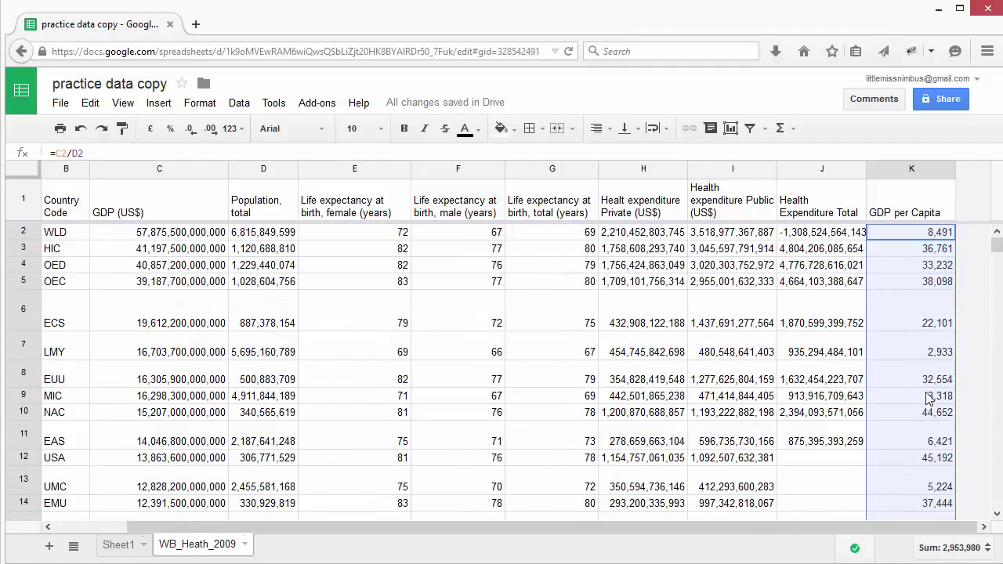
left_click(929, 234)
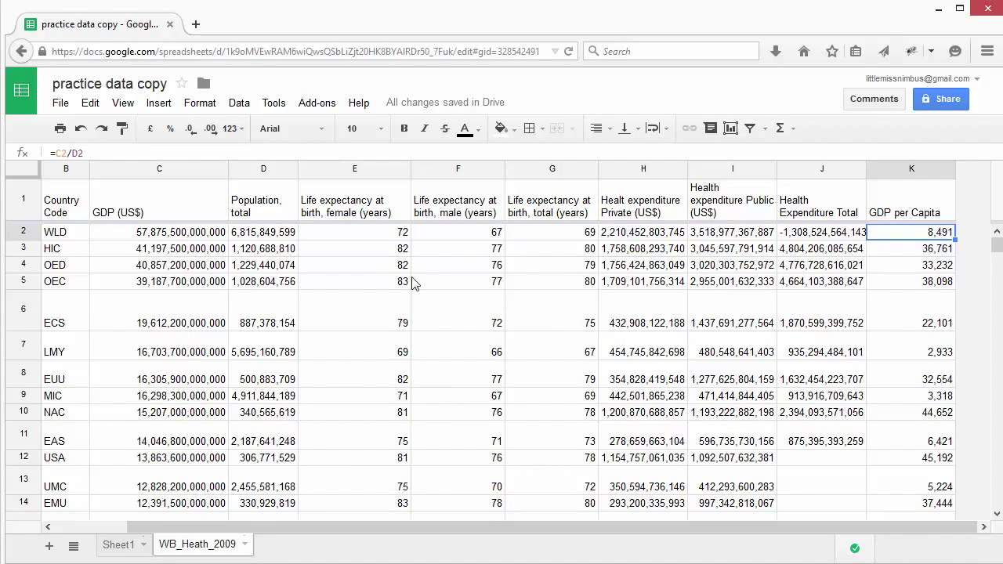
left_click(259, 236)
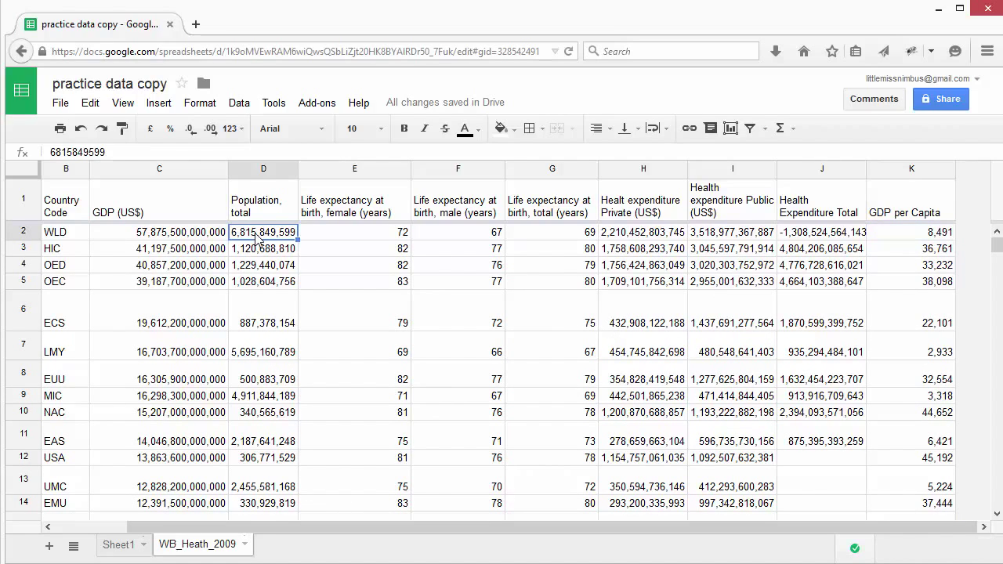
type("0")
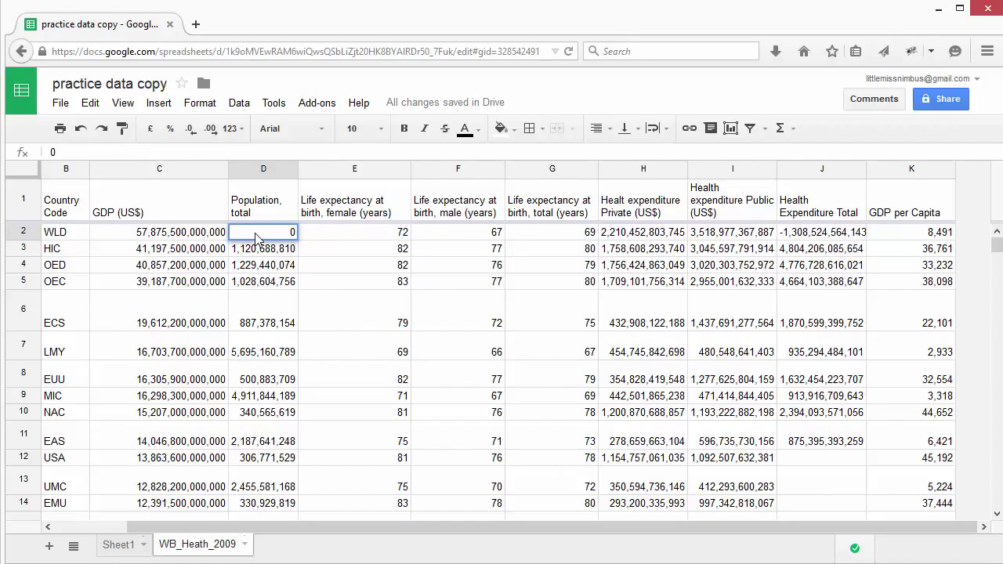
left_click(267, 284)
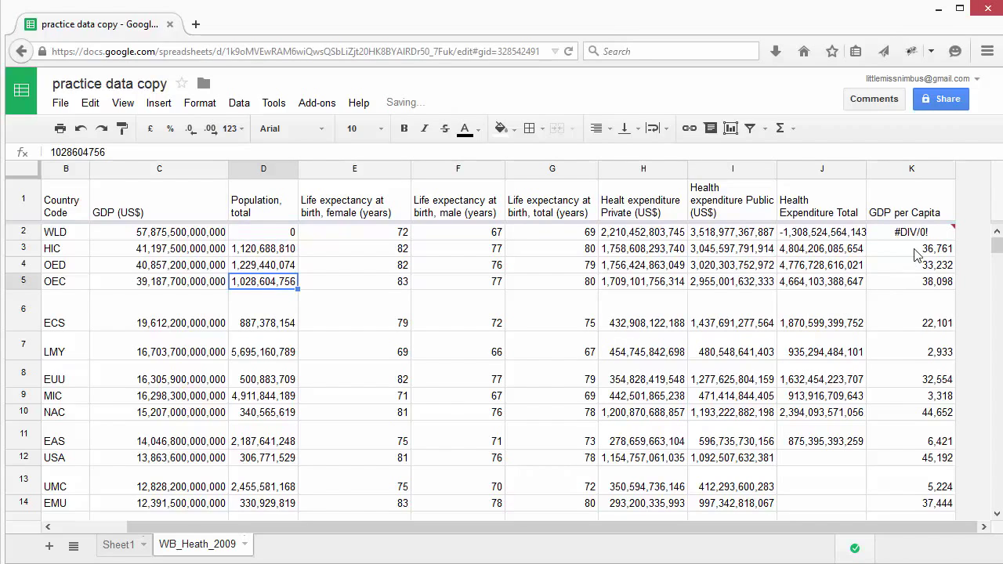
mouse_move(916, 240)
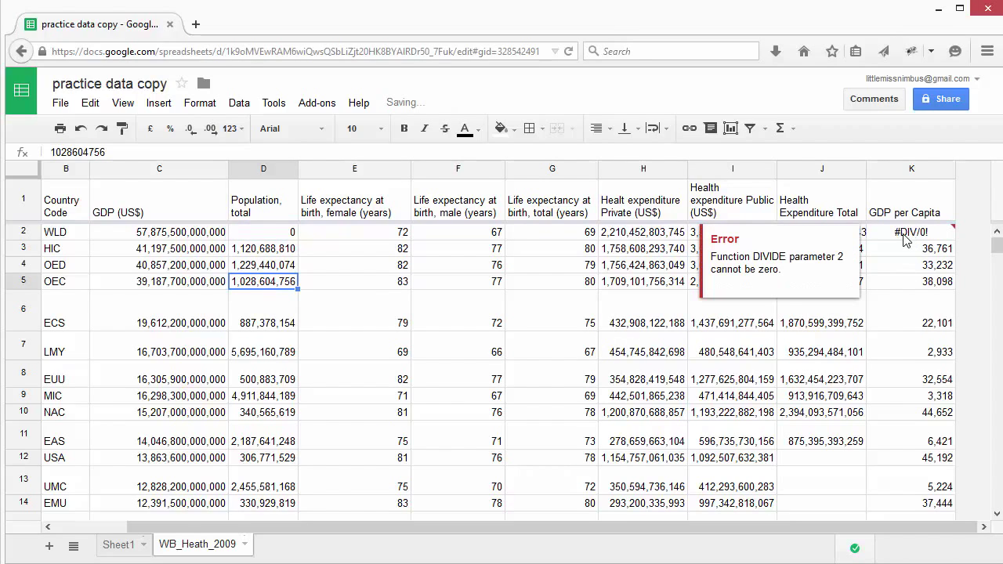
left_click(419, 284)
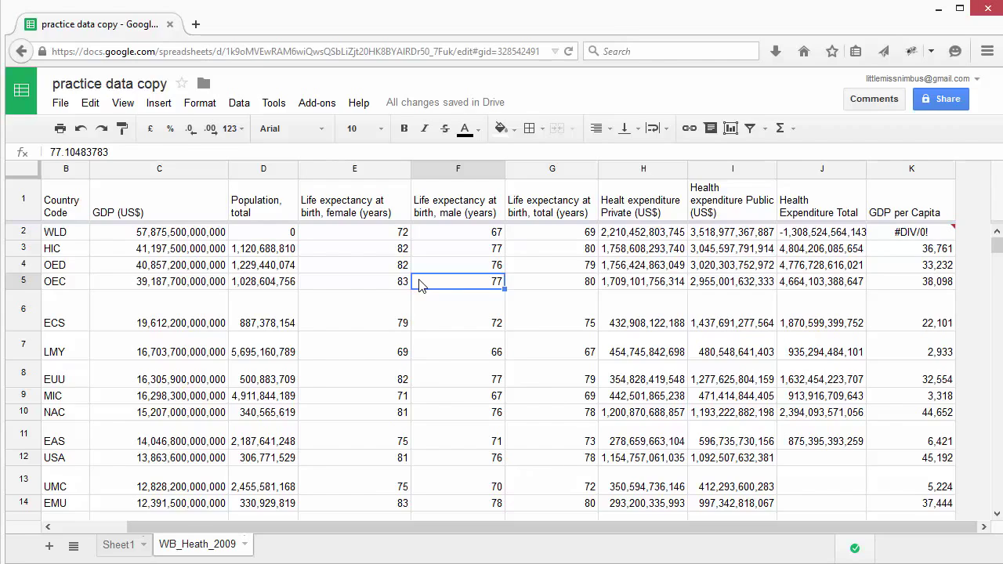
key("ctrl+z")
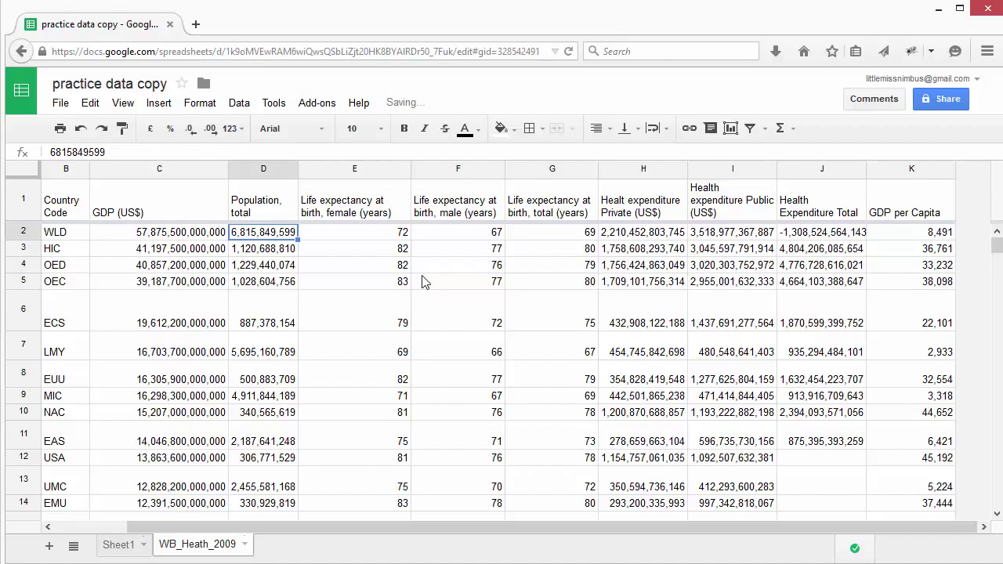
left_click(604, 287)
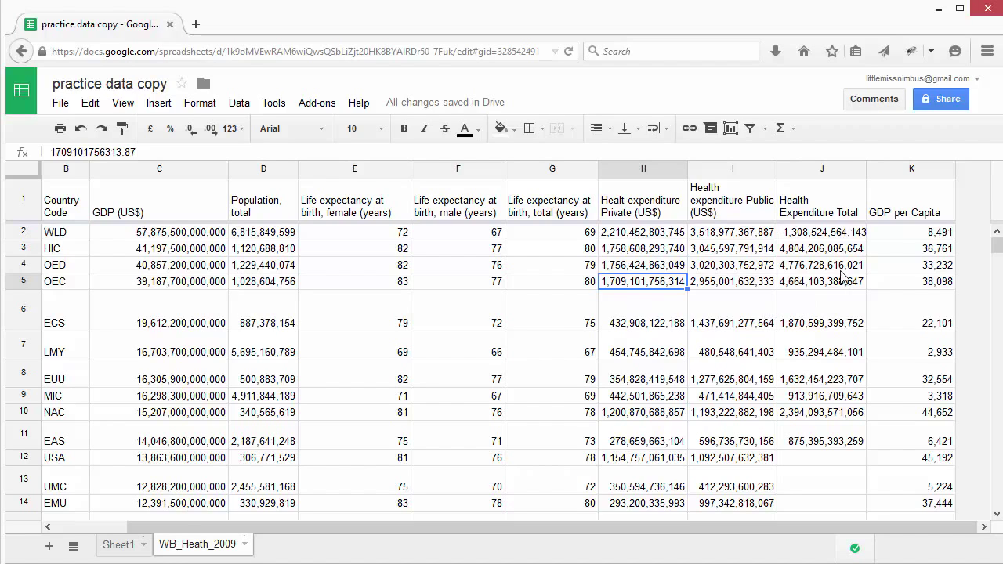
- Open K2's =C2/D2 formula and step through its C2 and D2 references
left_click(916, 239)
double_click(925, 235)
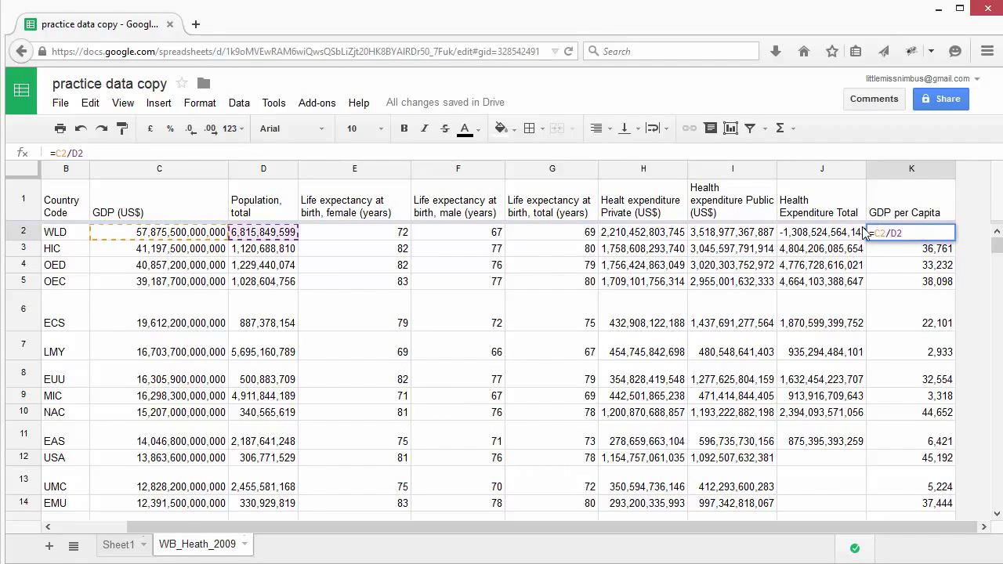
left_click(889, 229)
key("Right")
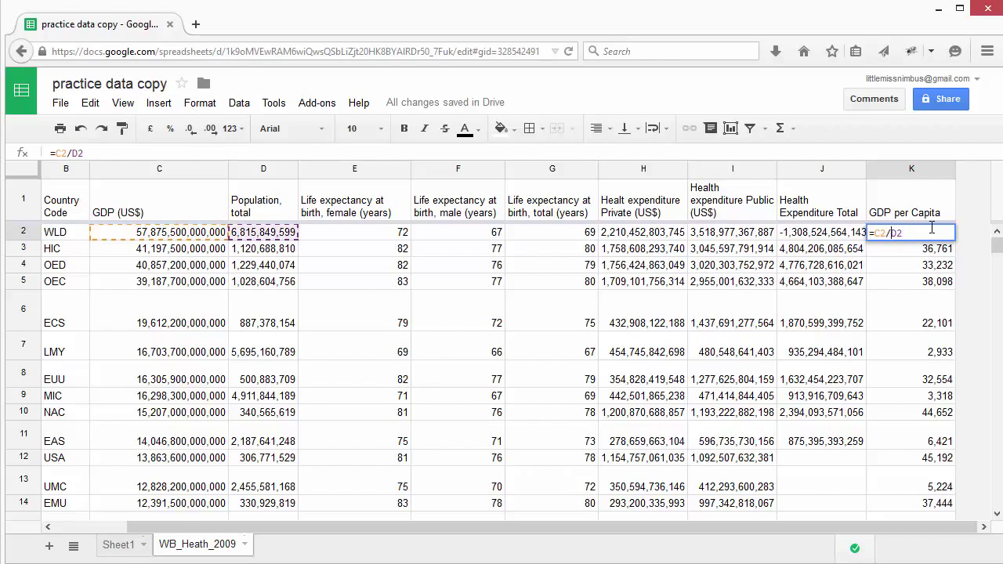